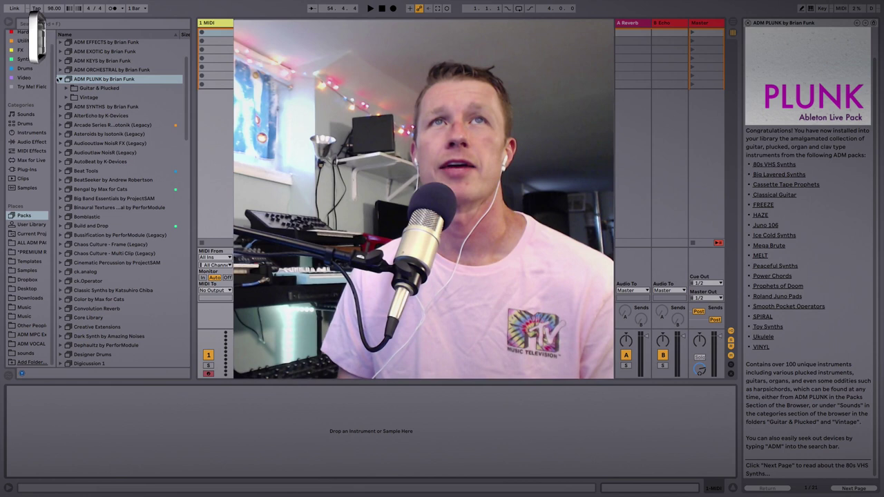
Look at Guitar & Plucked in the installed packs and sound categories, then return to packs.
click(25, 215)
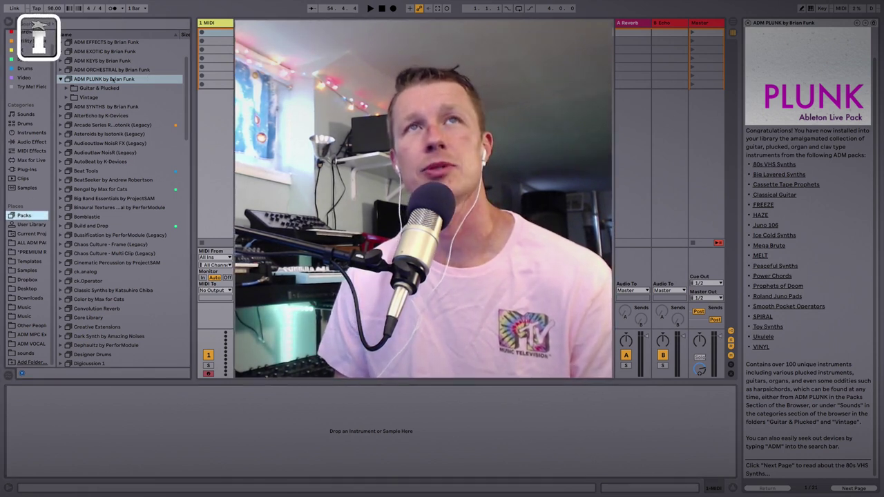
click(66, 88)
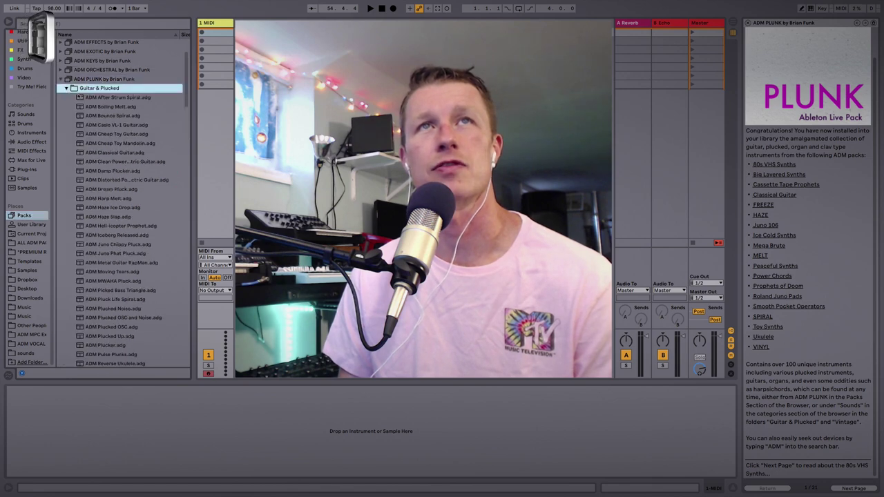
click(67, 87)
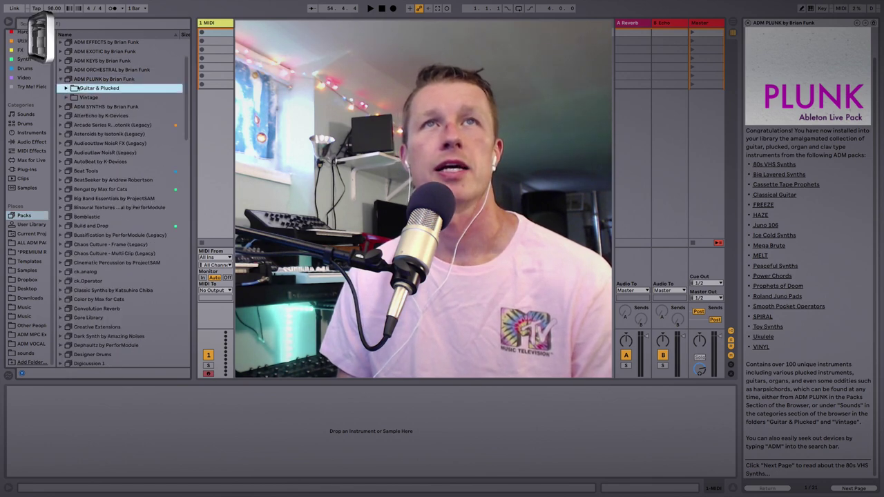
click(28, 114)
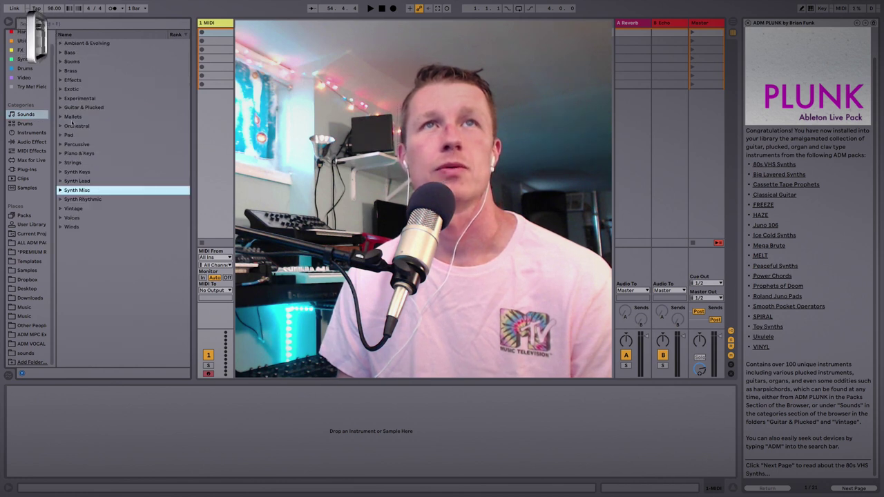
click(62, 108)
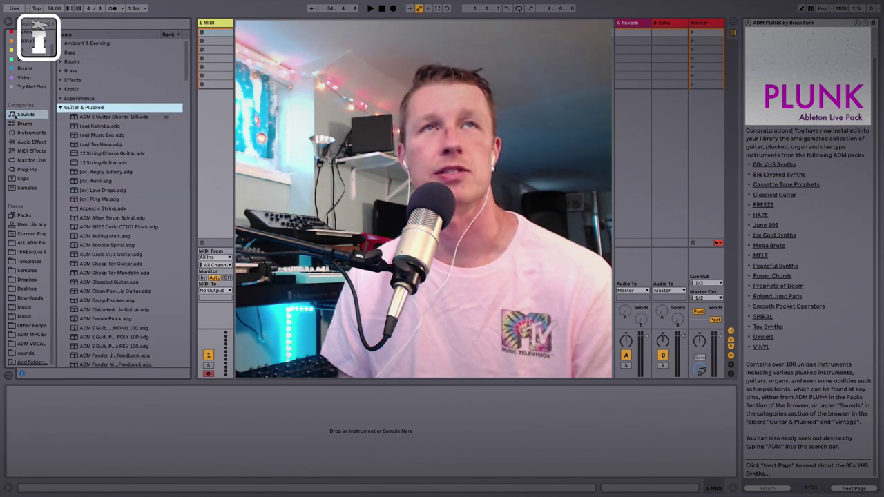
click(25, 216)
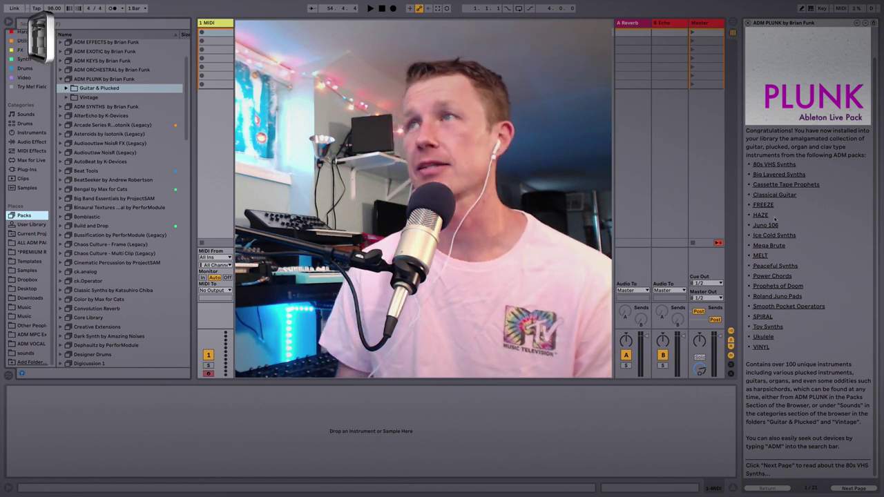
scroll(806, 138, up, 2)
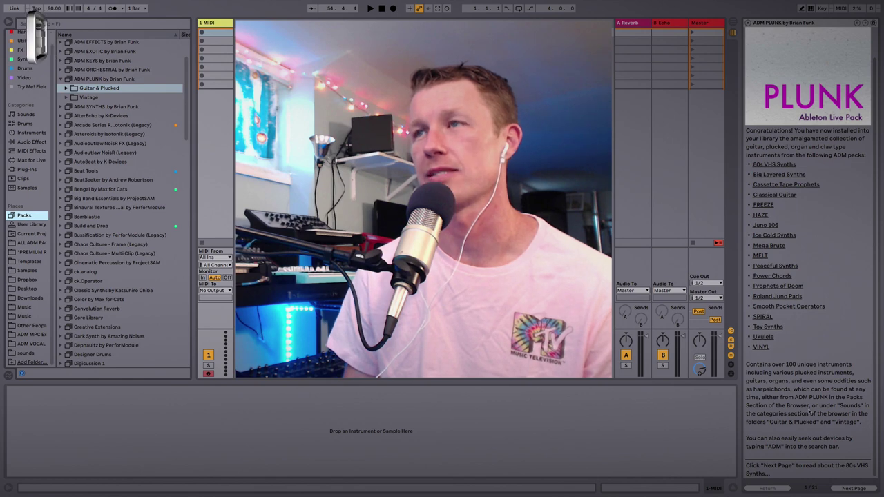
Page forward through the ADM PLUNK pack info to its final page.
click(851, 488)
click(851, 488)
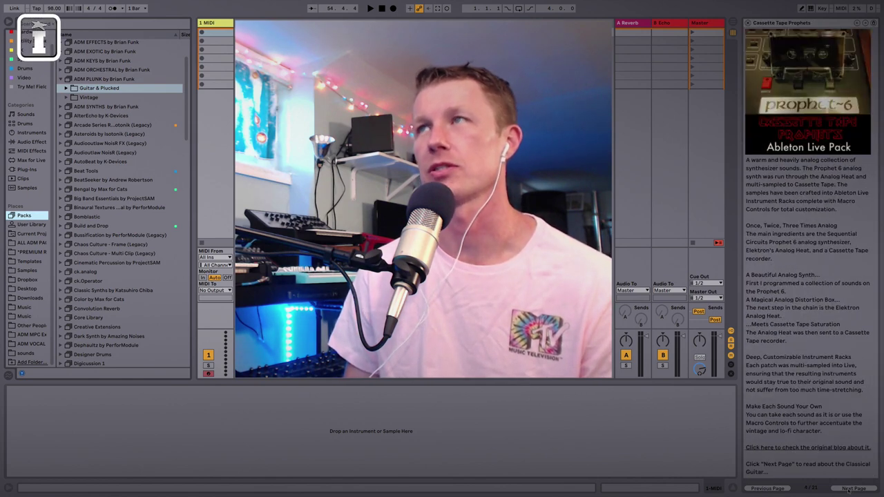
click(851, 488)
click(851, 488)
click(851, 488)
click(851, 489)
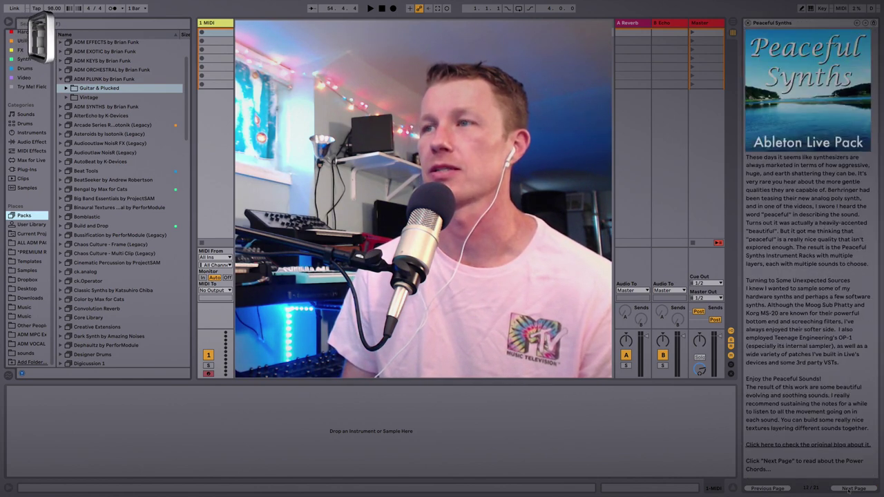
click(851, 488)
click(850, 488)
click(850, 489)
click(850, 488)
click(851, 489)
click(850, 489)
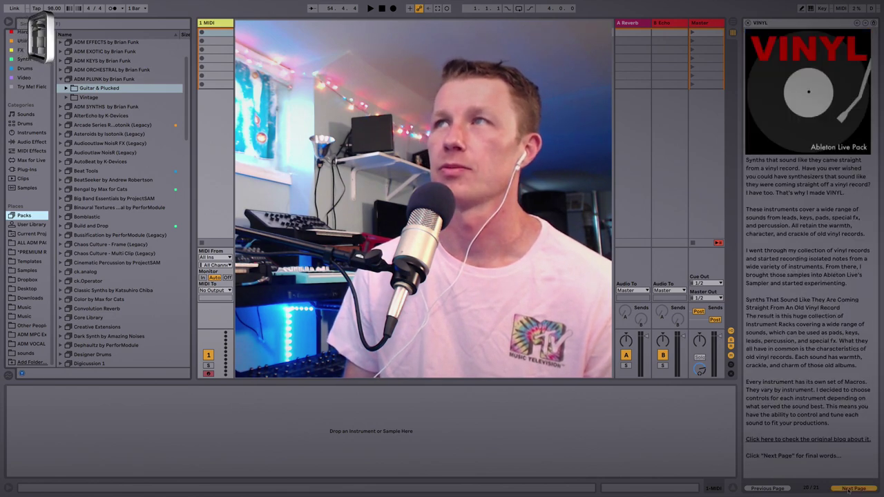
click(851, 488)
Page back to the first ADM PLUNK info page, then load ADM After Strum Spiral onto the track.
click(767, 488)
click(768, 488)
click(768, 489)
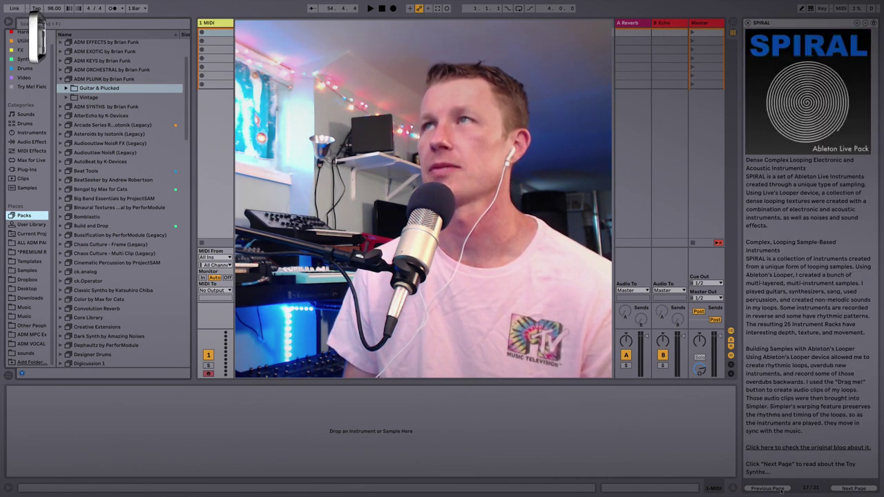
click(767, 489)
click(767, 488)
click(767, 488)
click(768, 488)
click(768, 489)
click(768, 488)
click(768, 488)
click(768, 488)
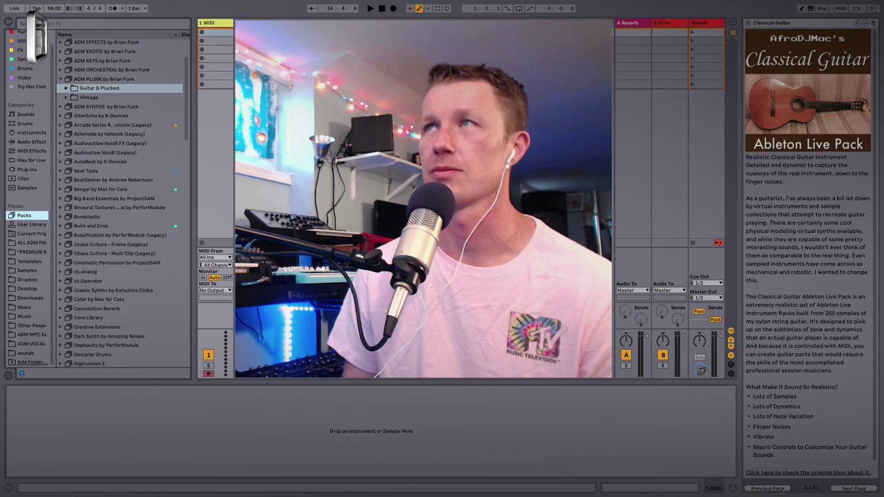
click(768, 488)
click(768, 488)
click(768, 489)
click(768, 488)
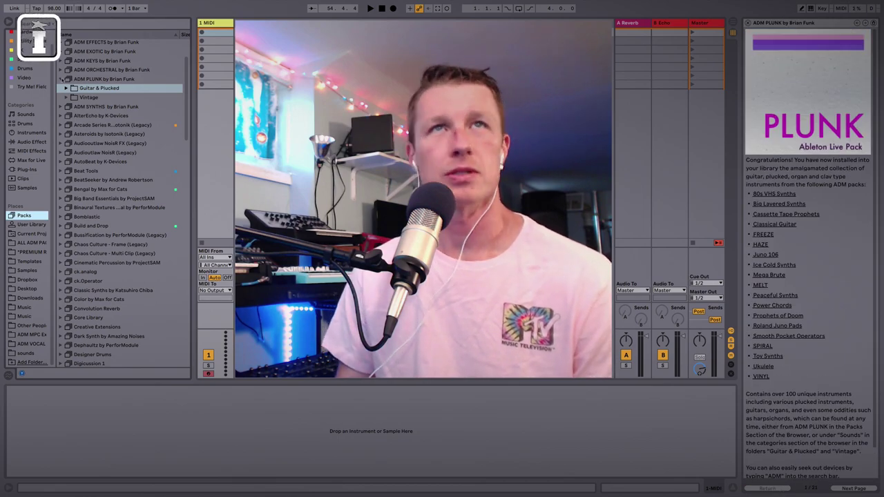
key(Right)
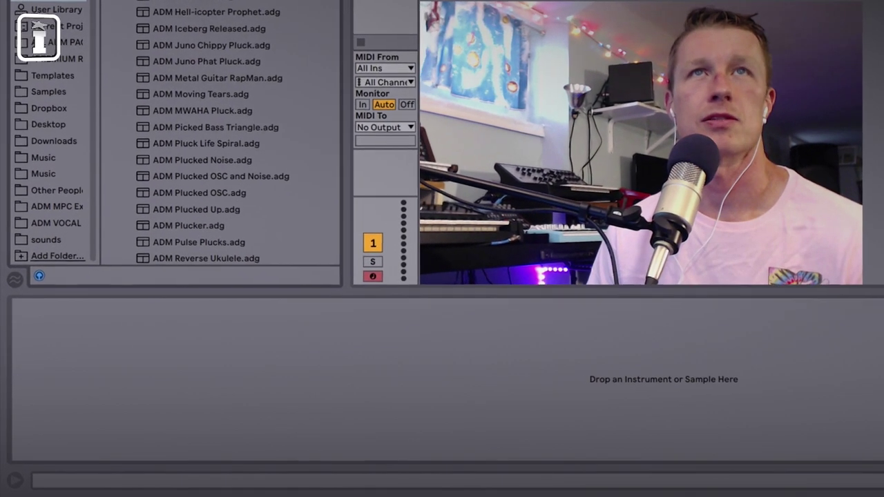
key(Return)
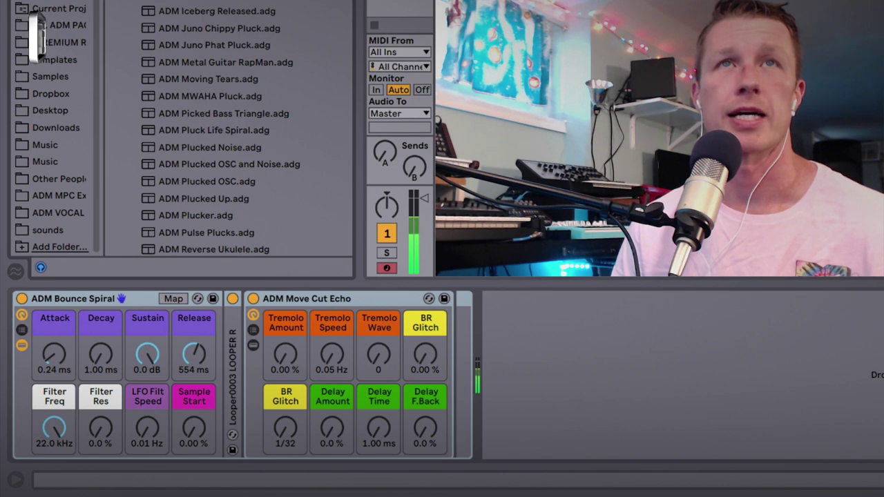
Move on to audition the next rack, ADM Cheap Toy Guitar.
key(Down)
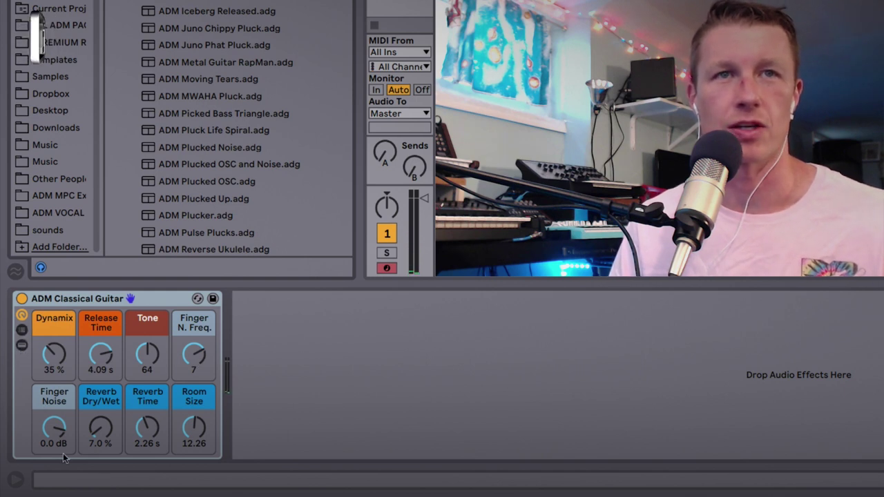
Show the Classical Guitar chains, unsolo the last chain and drop its volume from 6.0 to 5.02 dB.
click(21, 329)
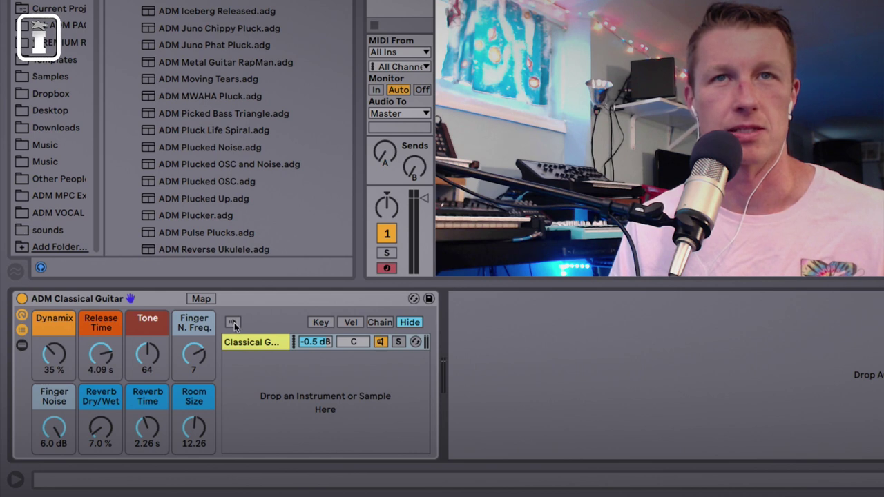
click(267, 344)
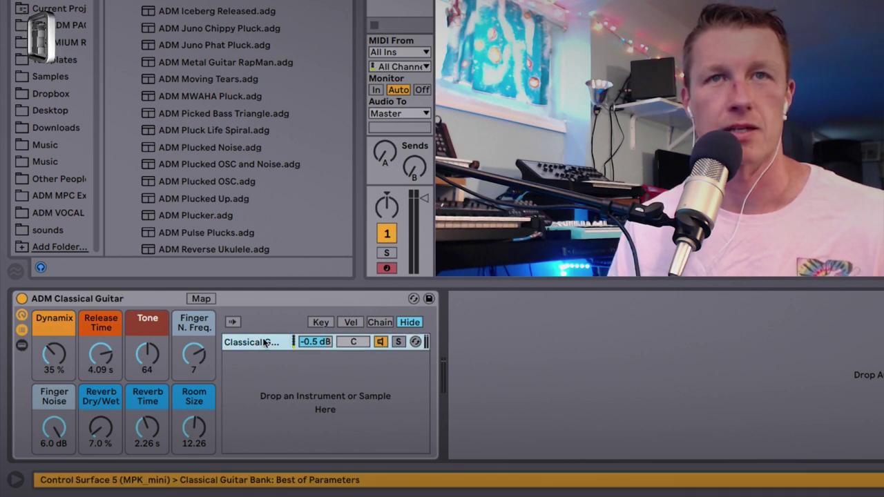
click(635, 392)
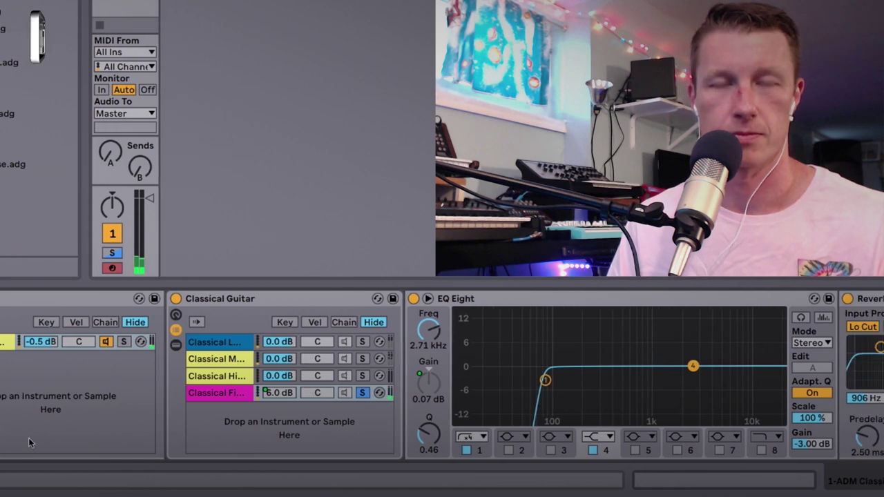
click(395, 392)
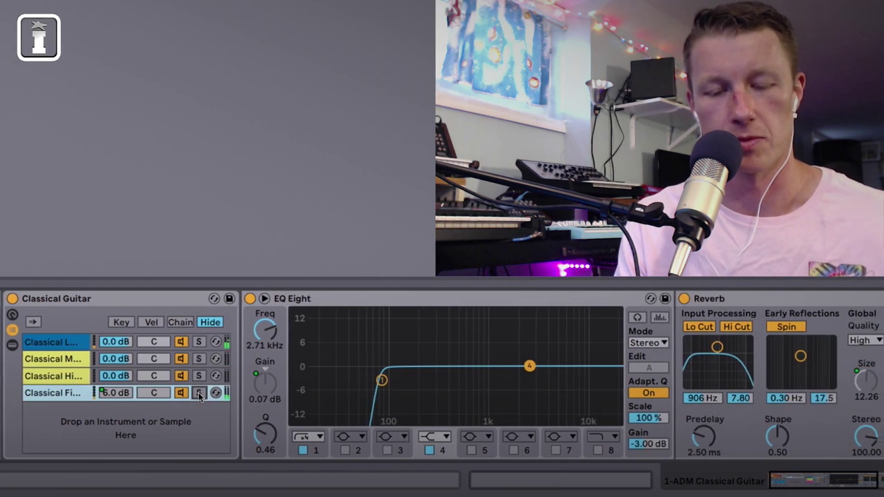
drag(88, 393, 87, 401)
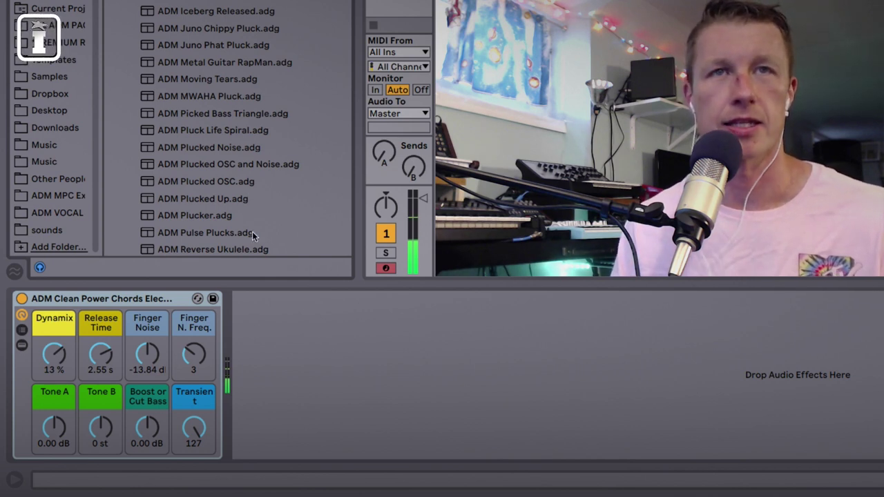
Raise the clean power chords rack's Boost or Cut Bass macro to 2.80 dB.
mouse_move(146, 427)
mouse_down()
mouse_move(146, 409)
mouse_move(147, 429)
mouse_up()
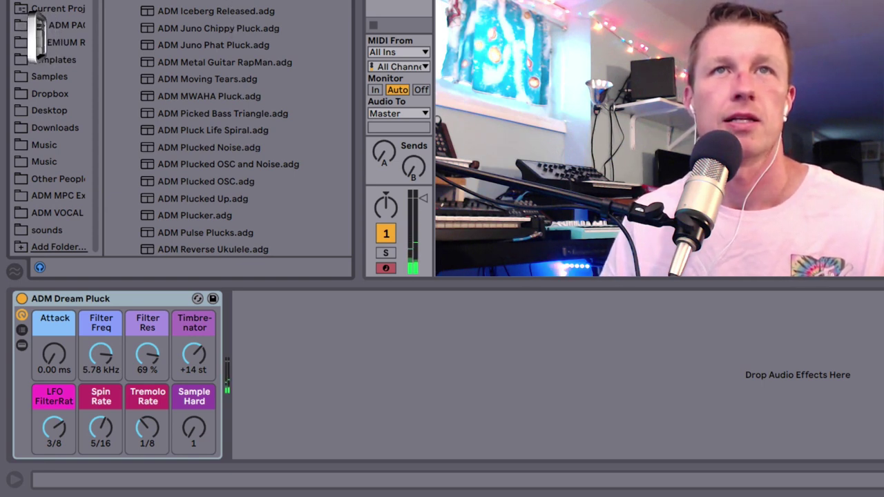
Hot-swap ADM Dream Pluck for the next preset, ADM Haze Slap.
key(Right)
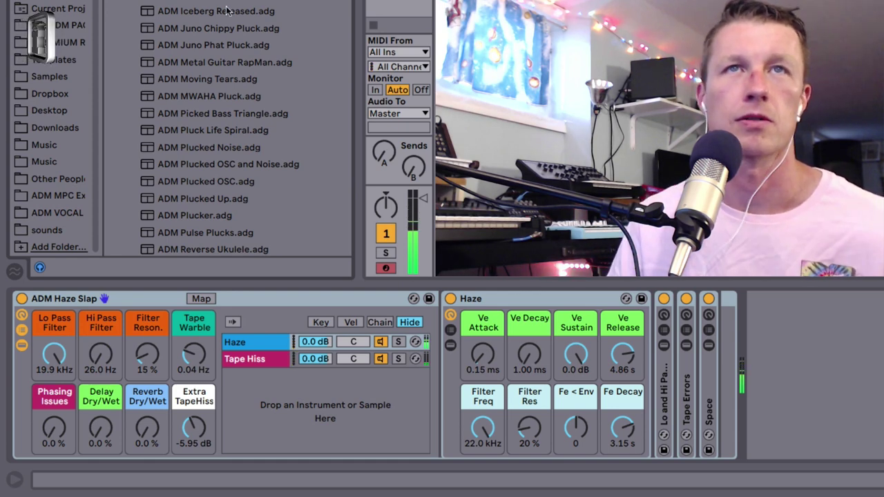
Load ADM Juno Chippy Pluck.adg from the browser in place of ADM Haze Slap.
click(245, 33)
double_click(245, 33)
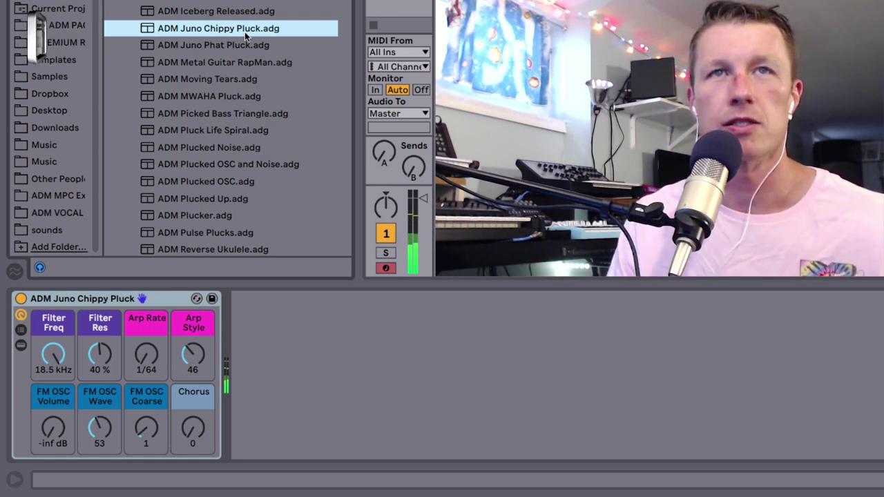
scroll(269, 175, down, 3)
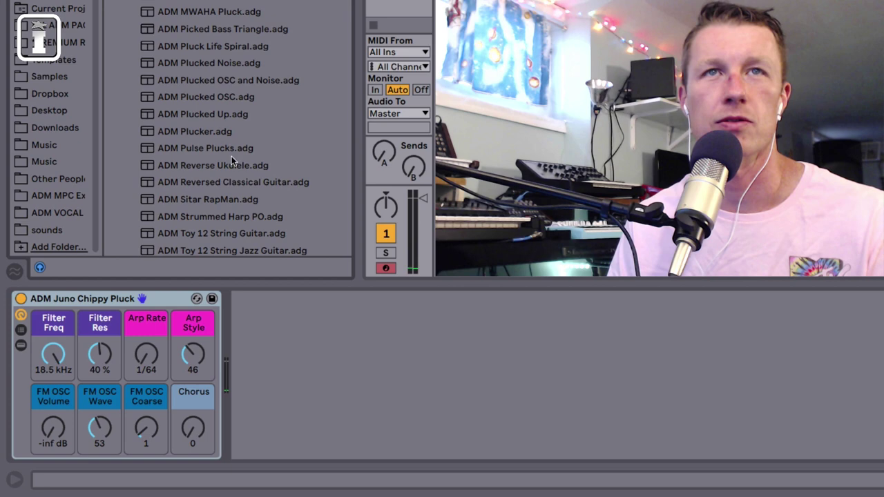
scroll(213, 146, down, 3)
scroll(213, 147, down, 10)
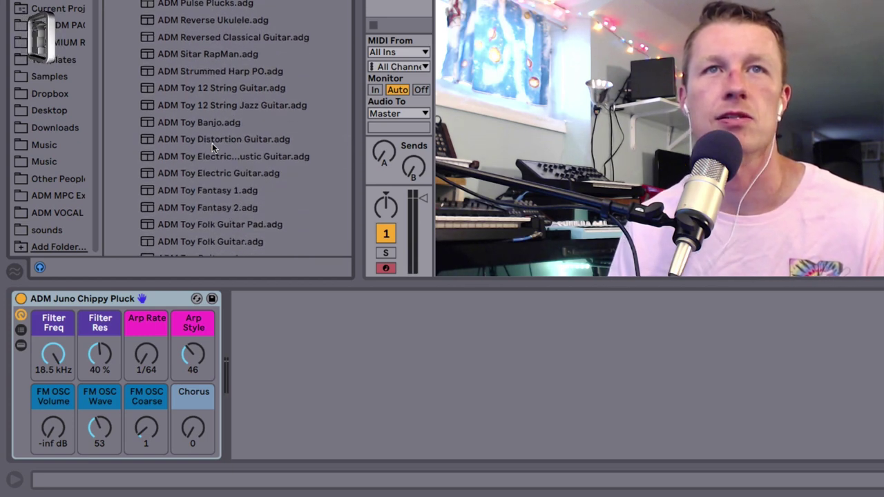
Load ADM Uke F Minor, ADM Ukulele, ADM Ukulele Pad, then ADM Univox Bass Lucy in turn.
double_click(204, 105)
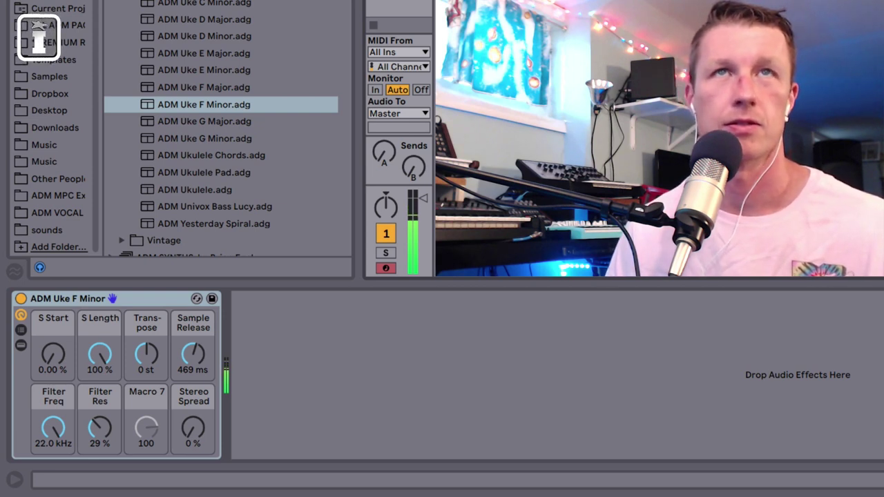
double_click(201, 189)
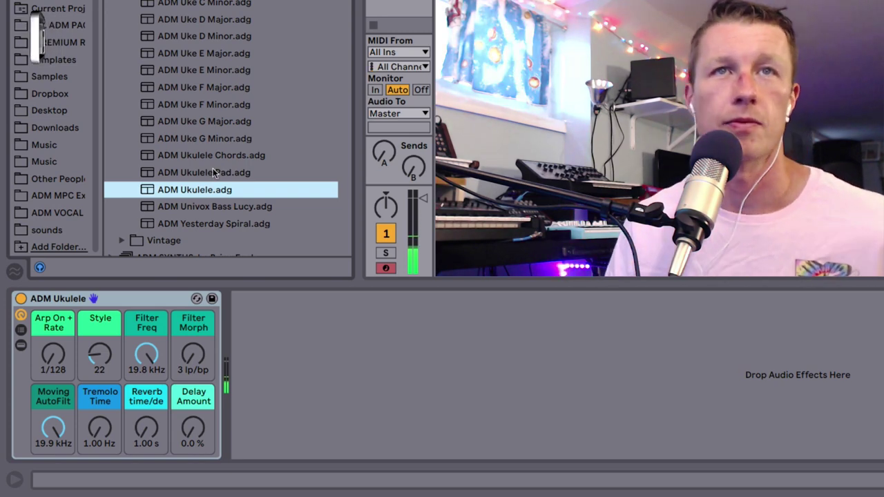
double_click(213, 169)
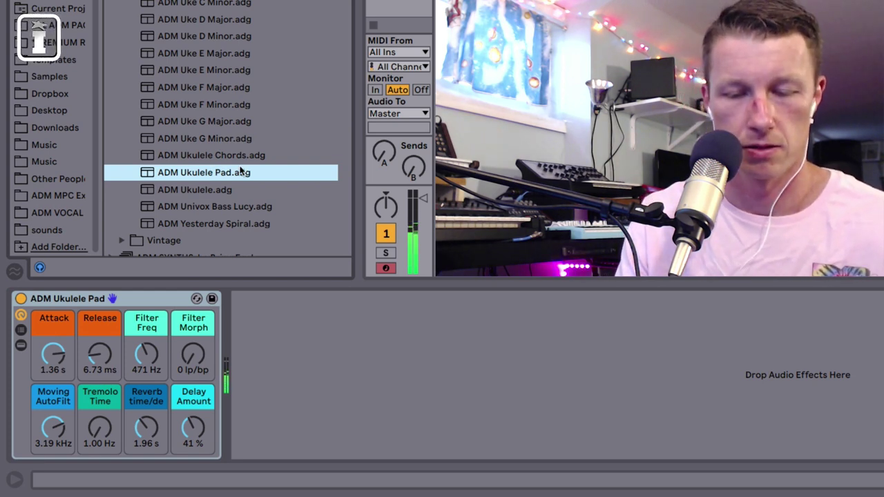
double_click(240, 205)
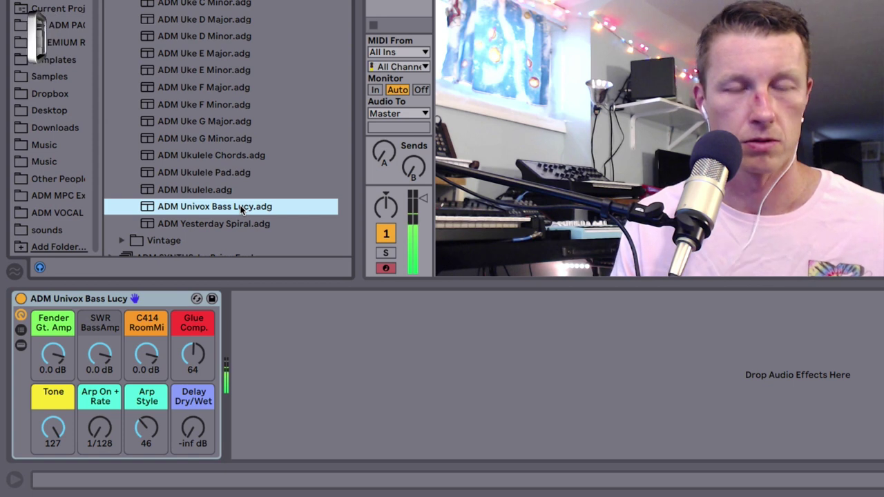
Expand the Vintage folder and step from ADM 80s Haunted Organ to ADM Cassette Tape Prophet 15.
scroll(208, 215, down, 5)
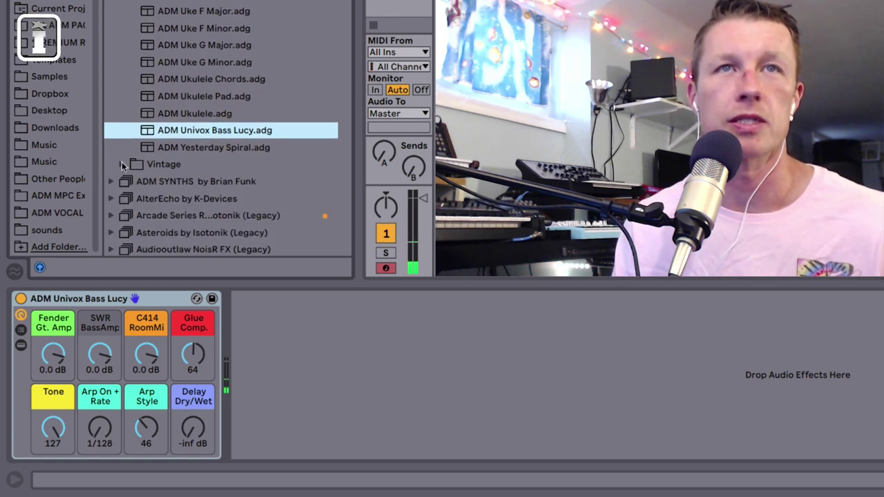
click(121, 166)
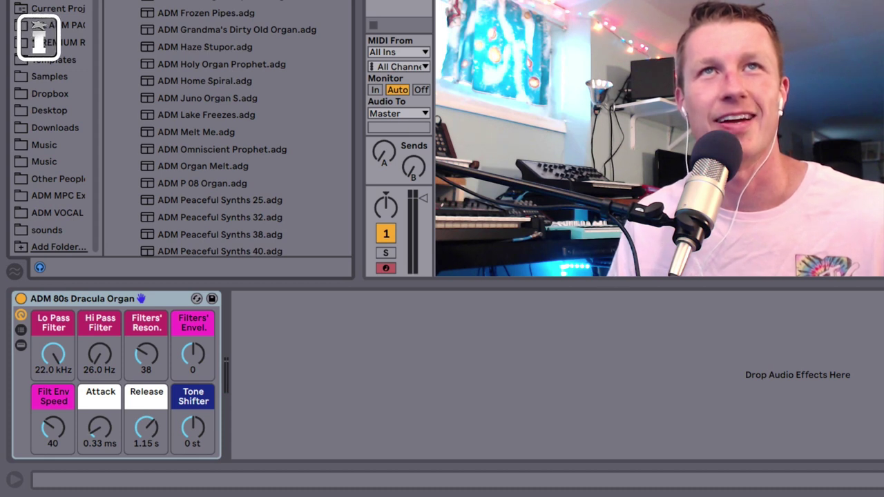
key(Return)
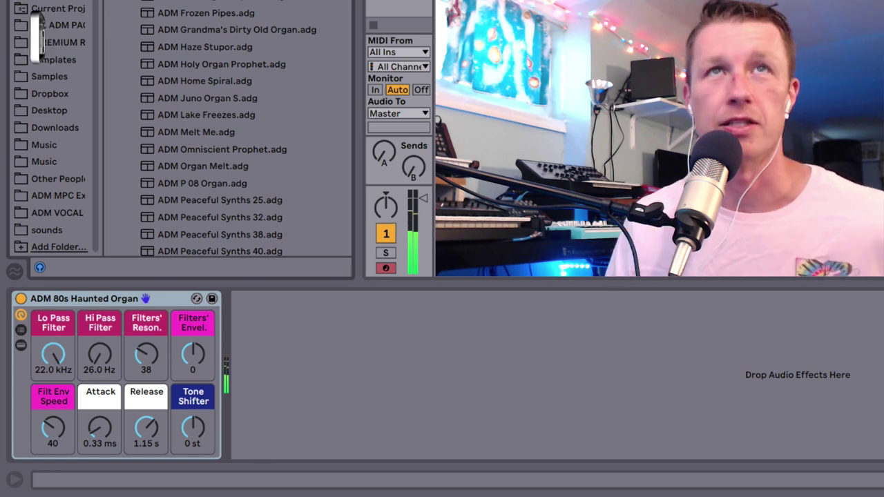
key(Return)
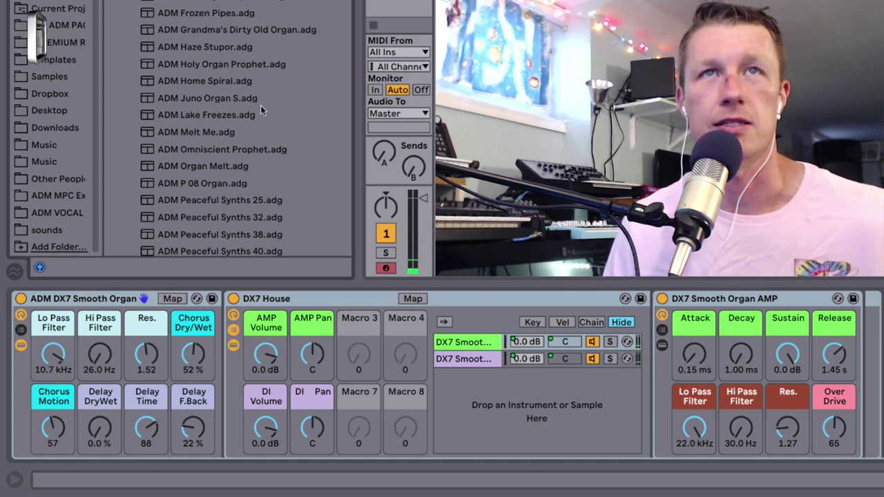
Scroll down the Vintage preset list toward ADM Peaceful Synths 50.
scroll(192, 96, down, 5)
scroll(192, 91, down, 9)
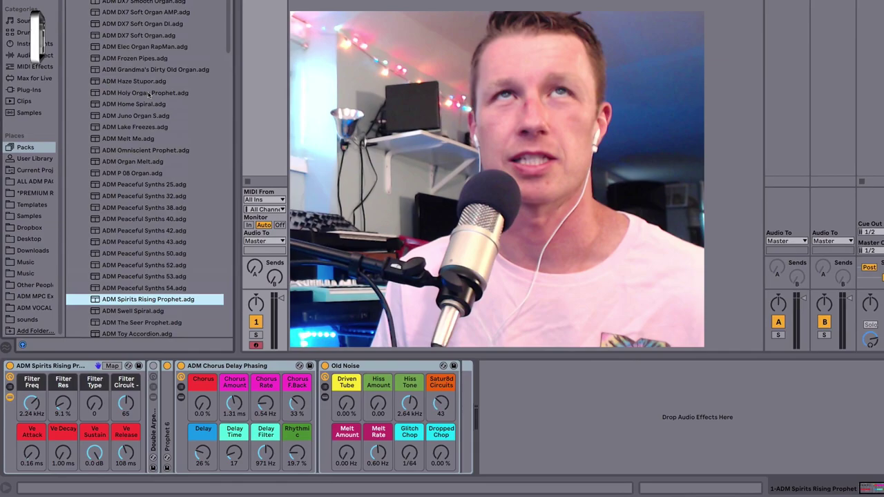
Collapse ADM PLUNK's Vintage folder in the browser, leaving Spirits Rising Prophet loaded.
scroll(139, 119, up, 8)
scroll(139, 119, up, 5)
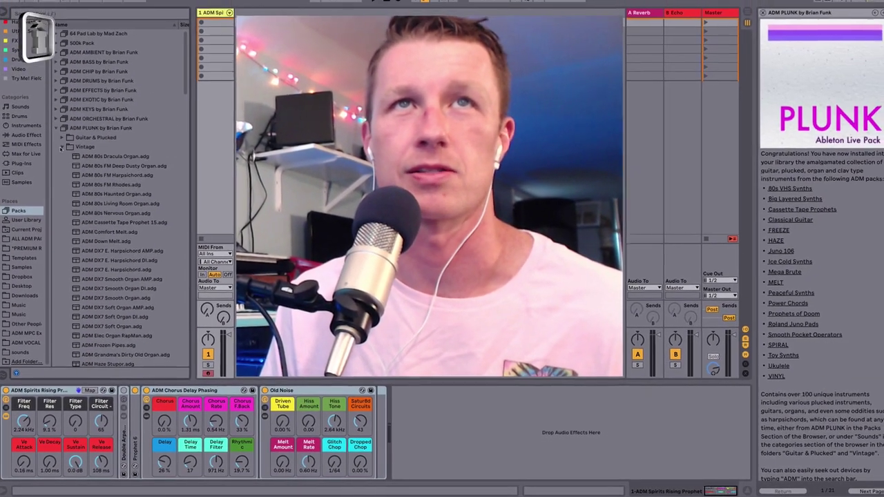
click(61, 147)
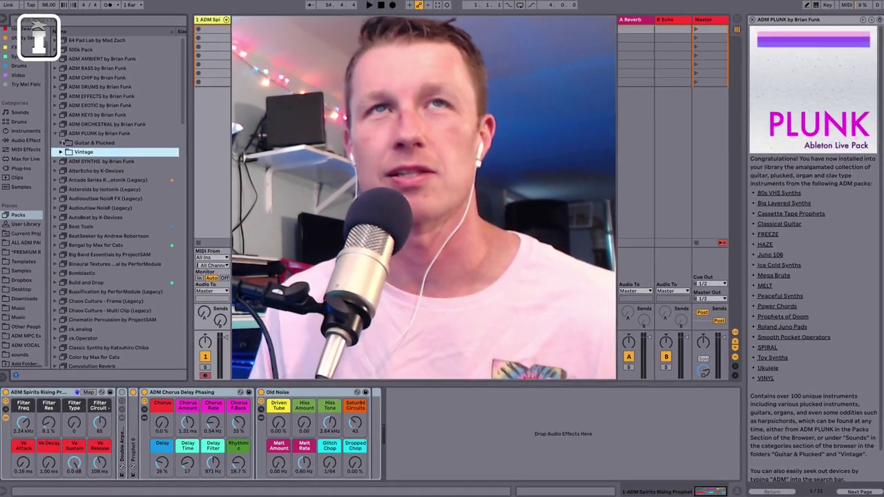